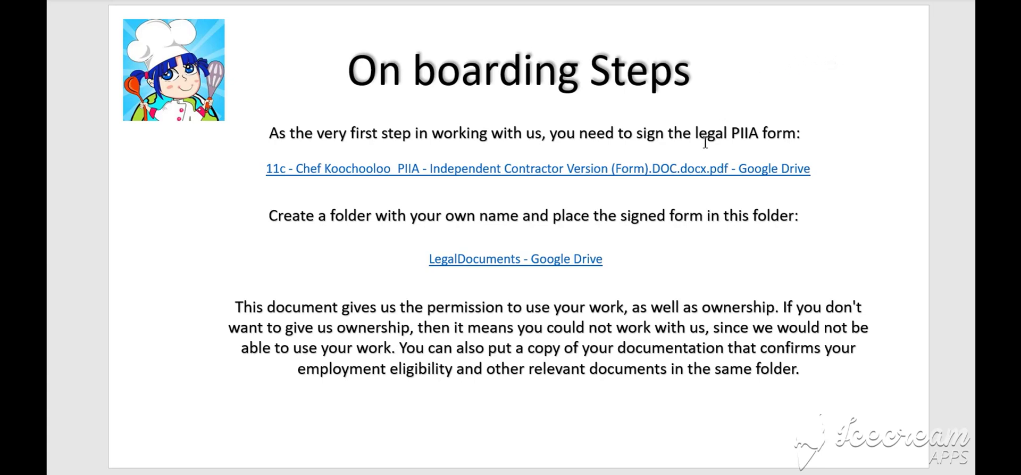
# Step: Open the linked Chef Koochooloo PIIA independent contractor form in Google Drive and read through its clauses
pyautogui.keyDown('ctrl'); pyautogui.click(697, 169); pyautogui.keyUp('ctrl')
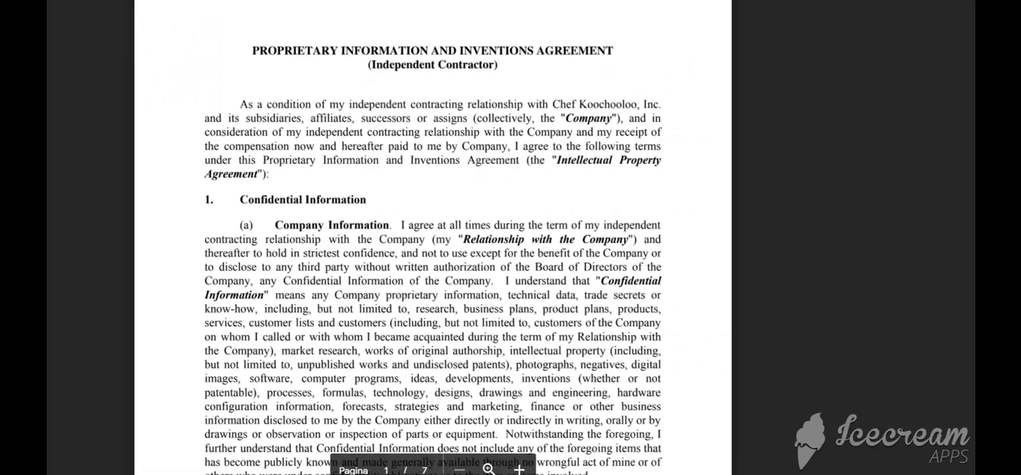
pyautogui.scroll(-10, 433, 238)
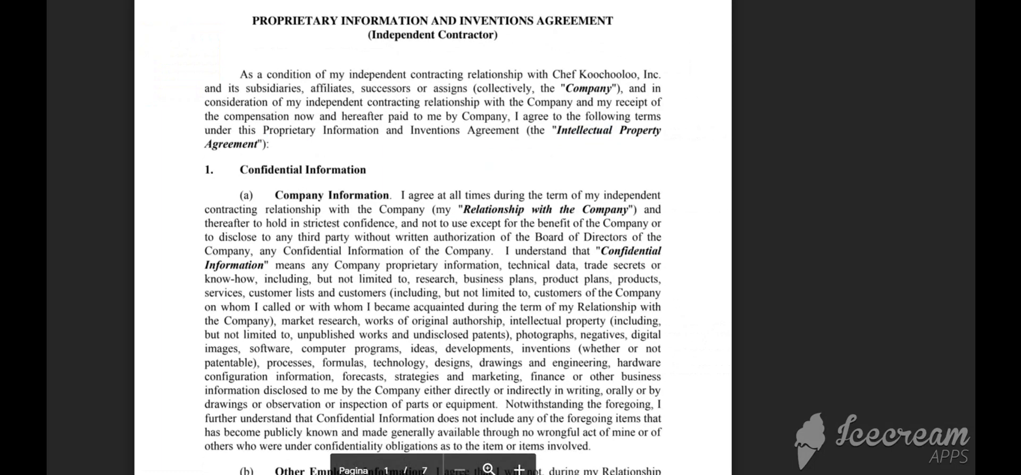
pyautogui.scroll(-8, 433, 237)
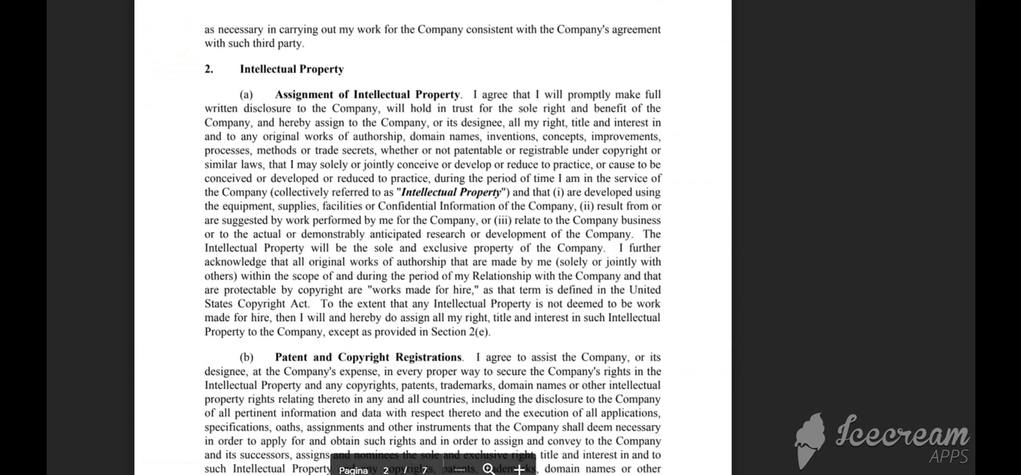
pyautogui.scroll(-11, 433, 237)
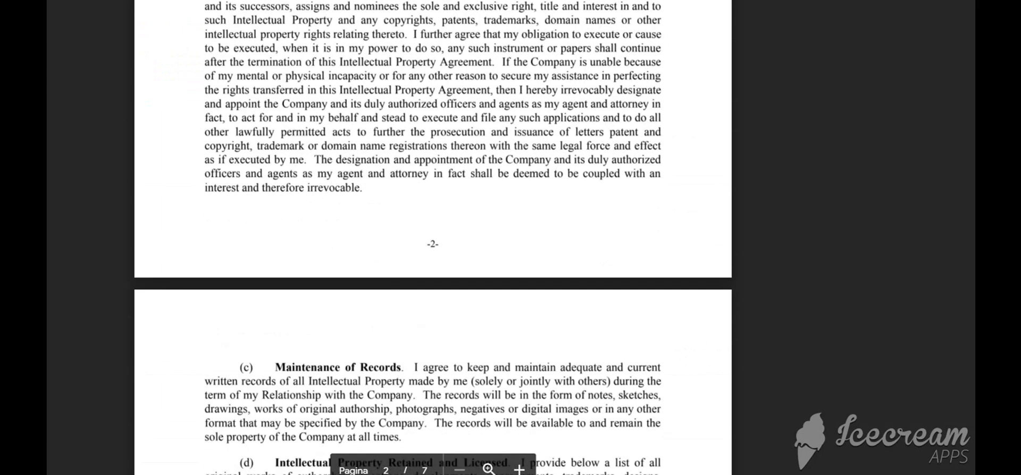
pyautogui.scroll(-20, 433, 237)
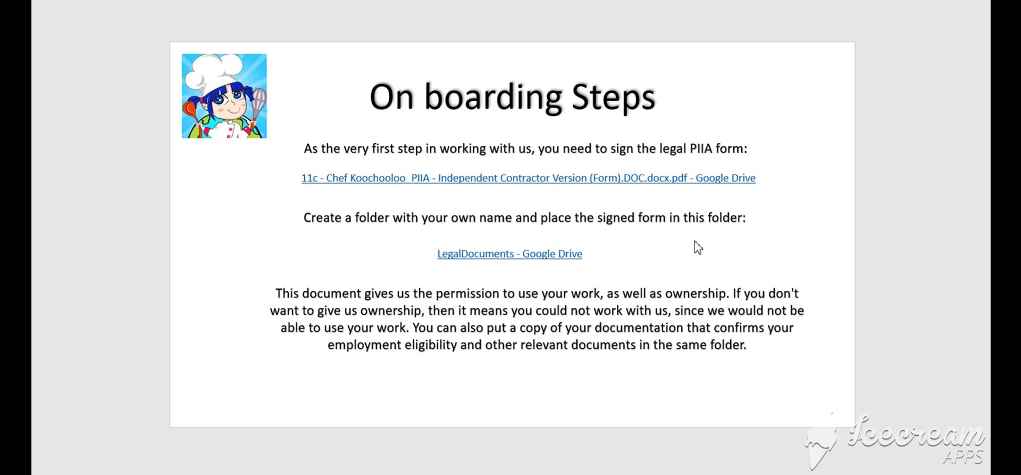
# Step: Open the linked LegalDocuments folder in Google Drive and look through the team members' folders
pyautogui.moveTo(515, 299); pyautogui.dragTo(529, 252)
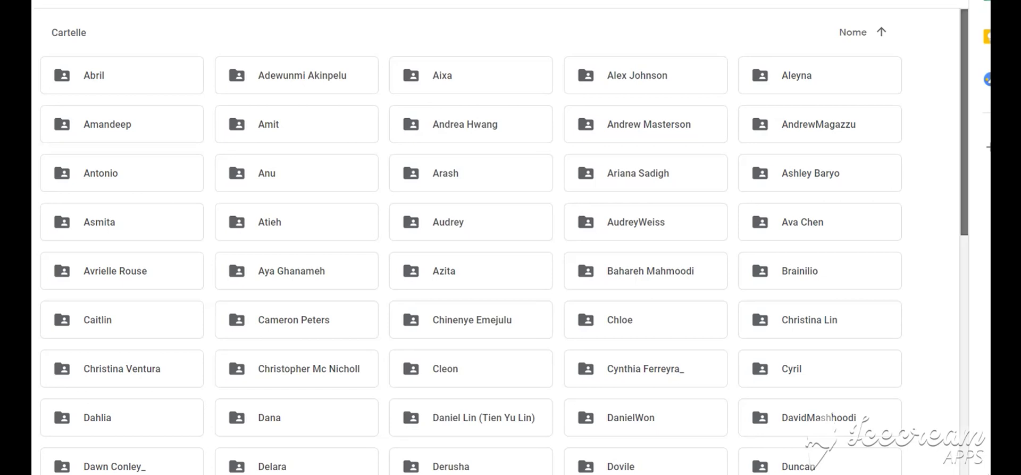
pyautogui.scroll(-2, 504, 241)
pyautogui.scroll(-3, 504, 241)
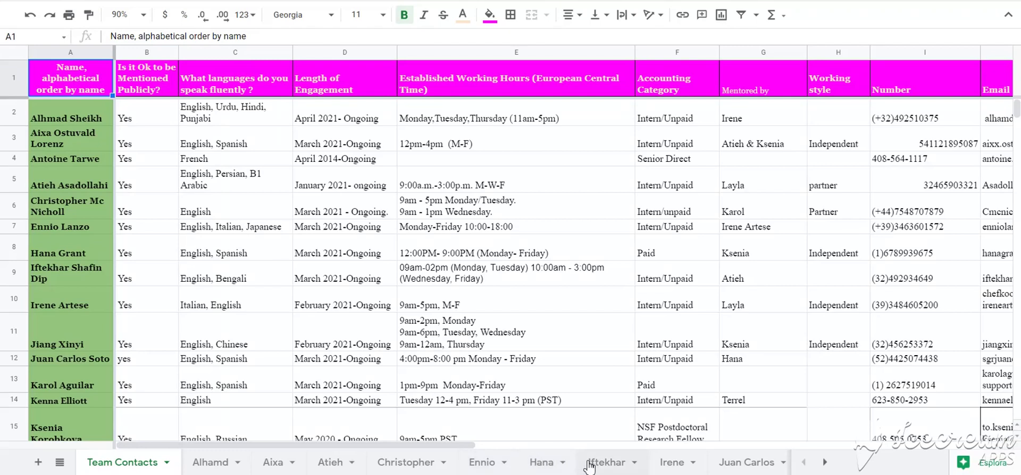
# Step: Open the team member's own time sheet next to the Christopher sheet and enter April 1st as the date in A3
pyautogui.click(824, 461)
pyautogui.click(804, 461)
pyautogui.click(482, 462)
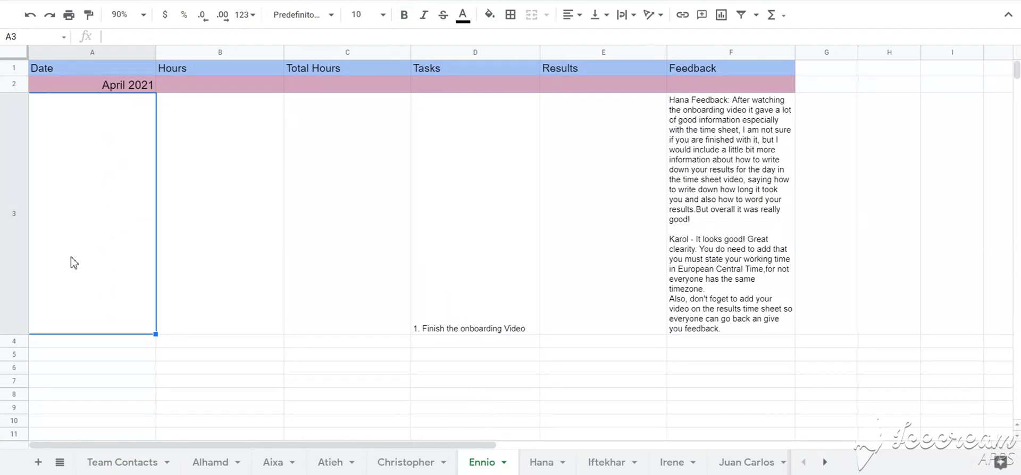
pyautogui.write('Apr')
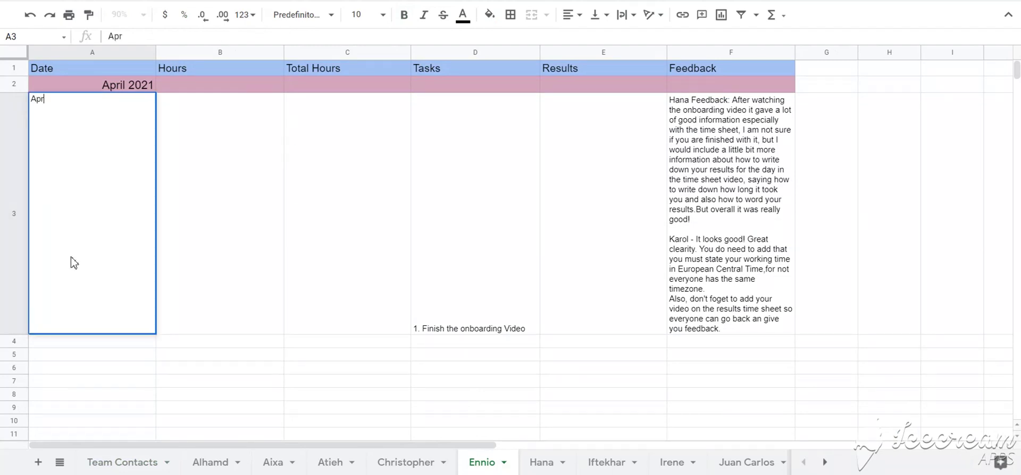
pyautogui.write('il 1st')
pyautogui.press('Return')
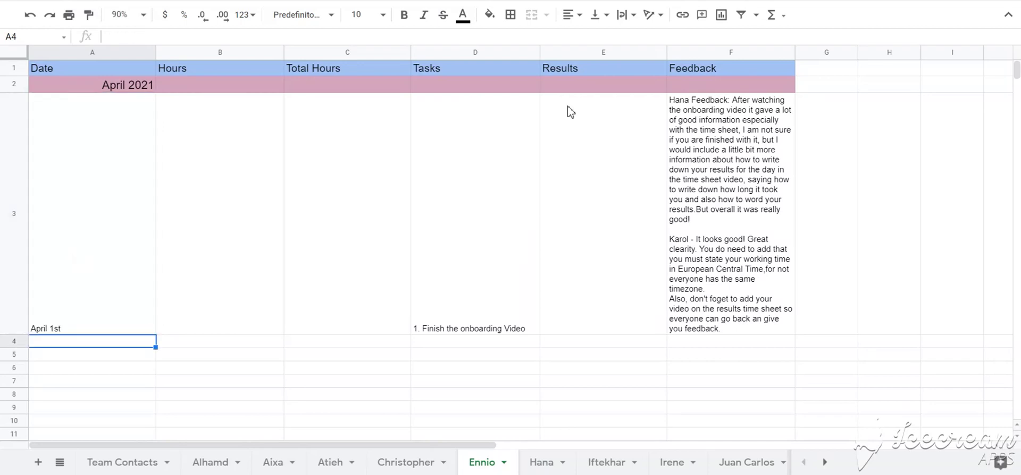
# Step: Enter "Onboarding video finished (in 1 hour)" as the result in E3 for the April 1st task
pyautogui.click(503, 169)
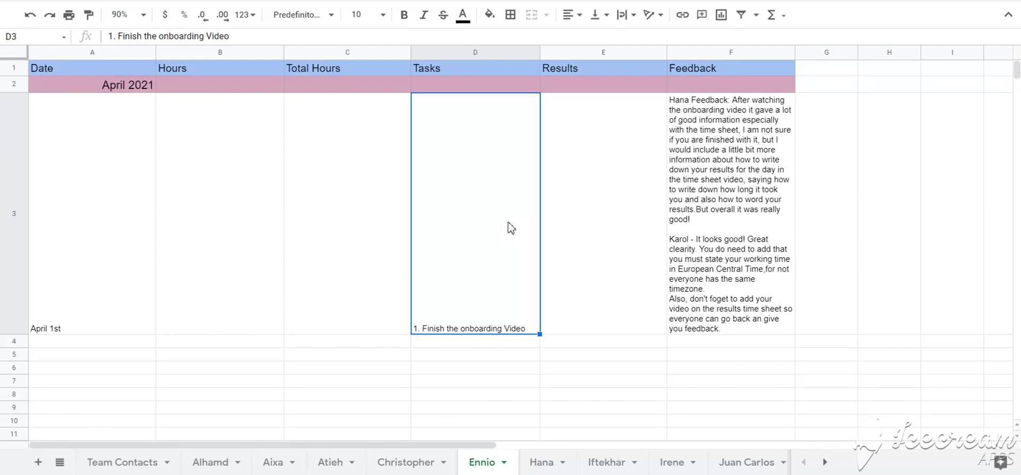
pyautogui.click(577, 106)
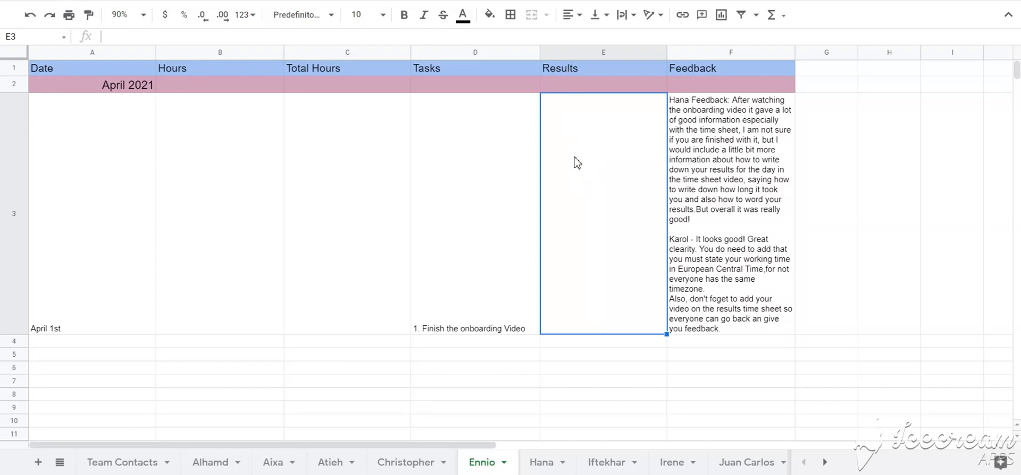
pyautogui.write('Onboa')
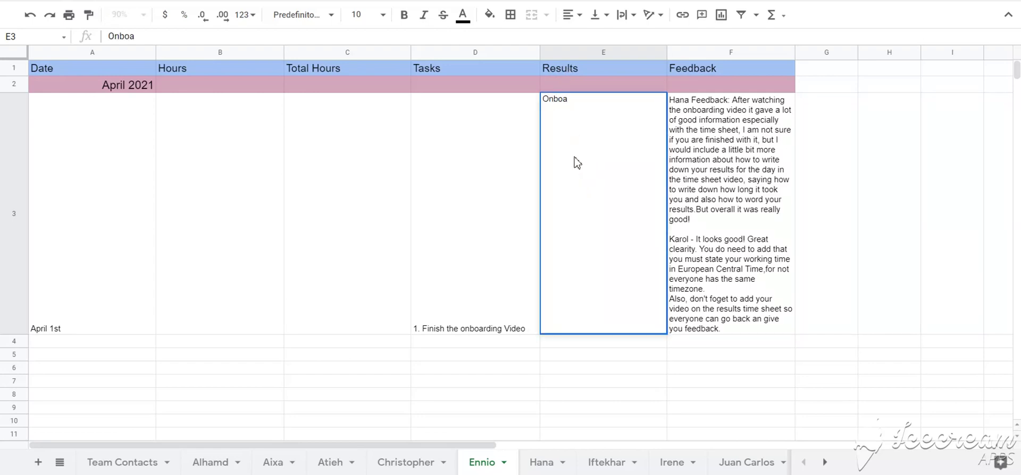
pyautogui.write('rding video ')
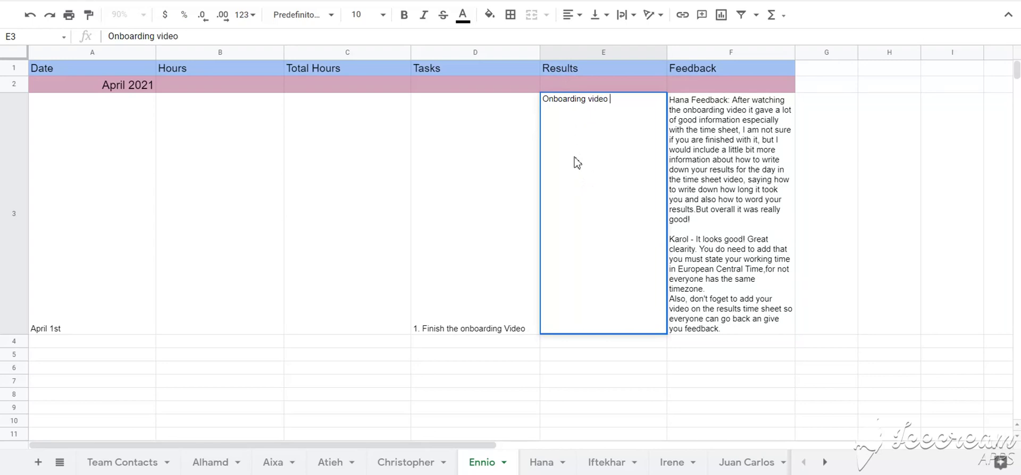
pyautogui.write('finished (in 1 ho')
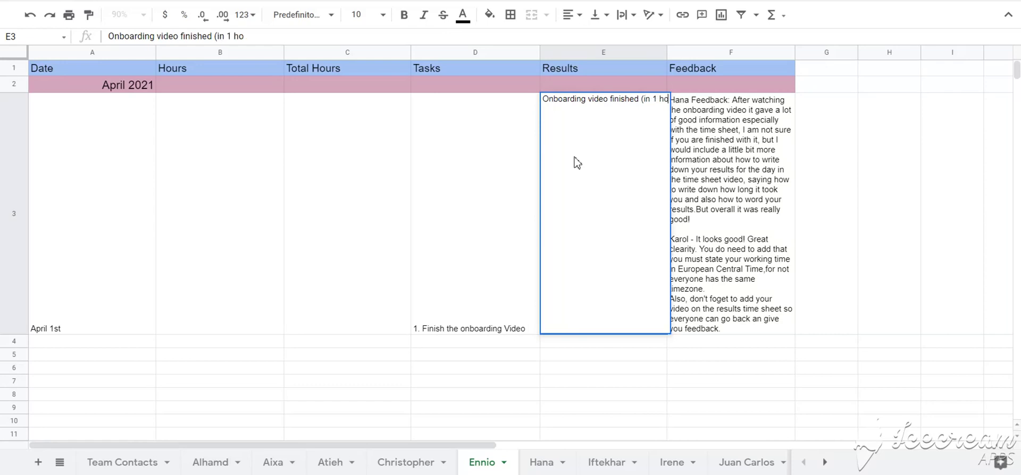
pyautogui.write('ur)')
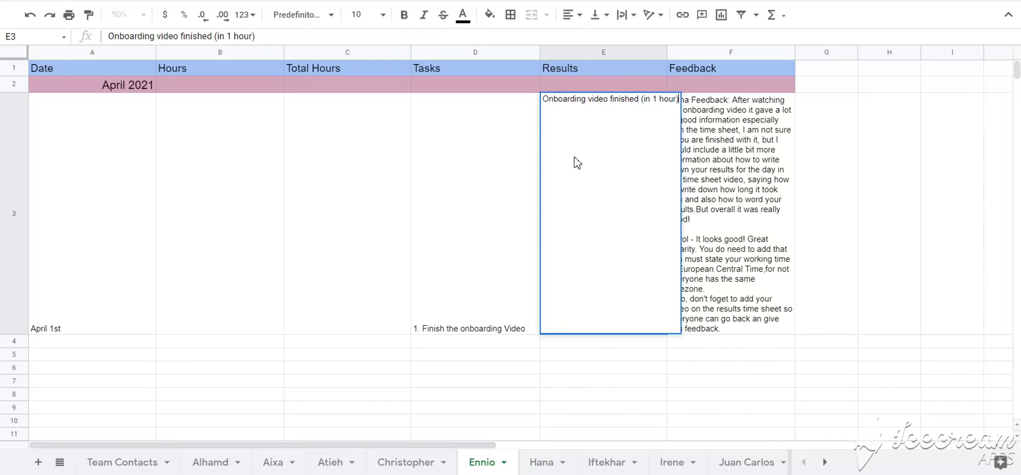
pyautogui.press('Return')
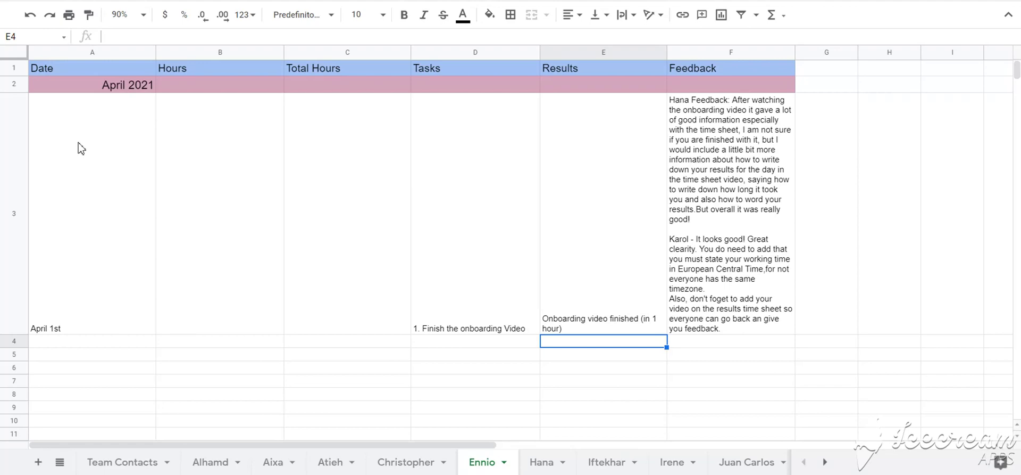
# Step: Fill in the April 1st row with 8 hours as total hours in C3 and 10:00 - 18:00 as hours in B3
pyautogui.click(305, 148)
pyautogui.write('8 ')
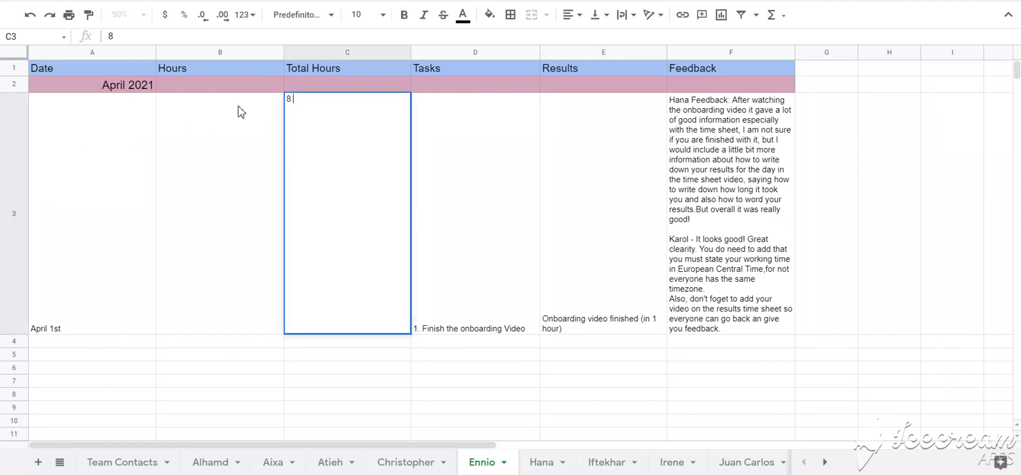
pyautogui.write('hours')
pyautogui.press('Return')
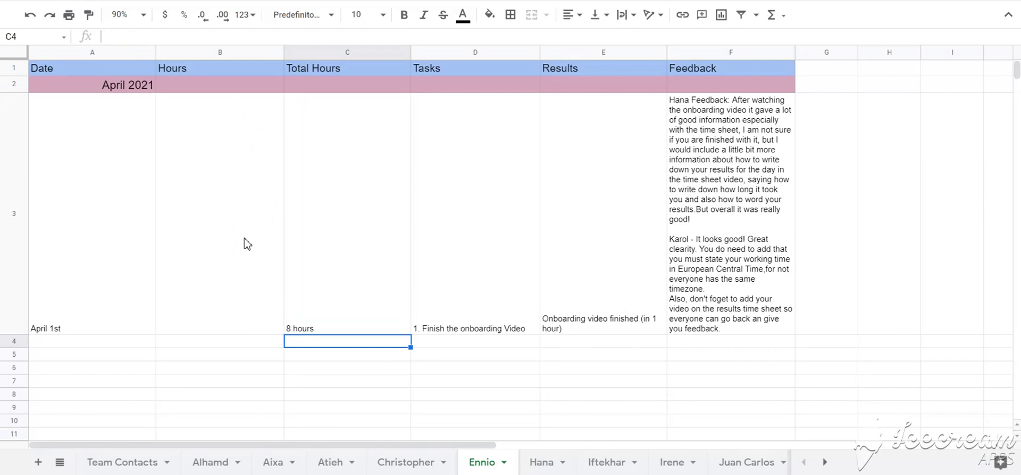
pyautogui.click(185, 257)
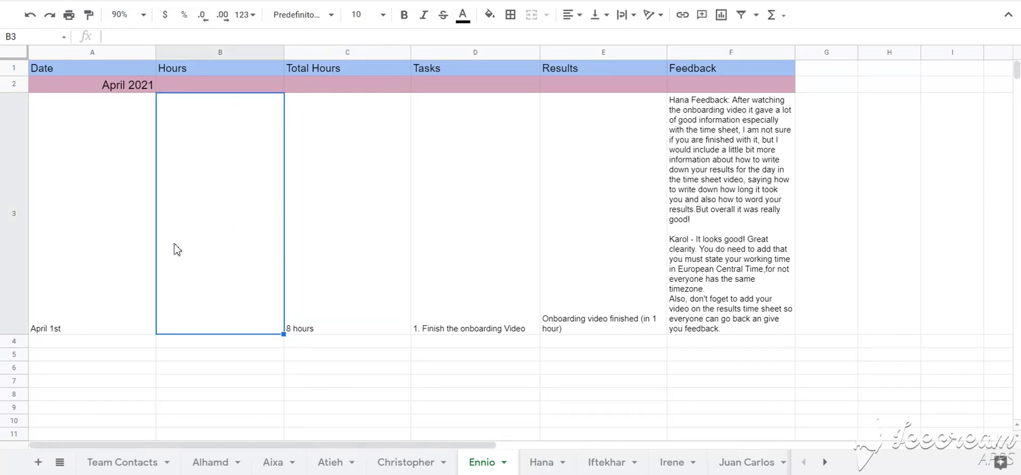
pyautogui.write('10:')
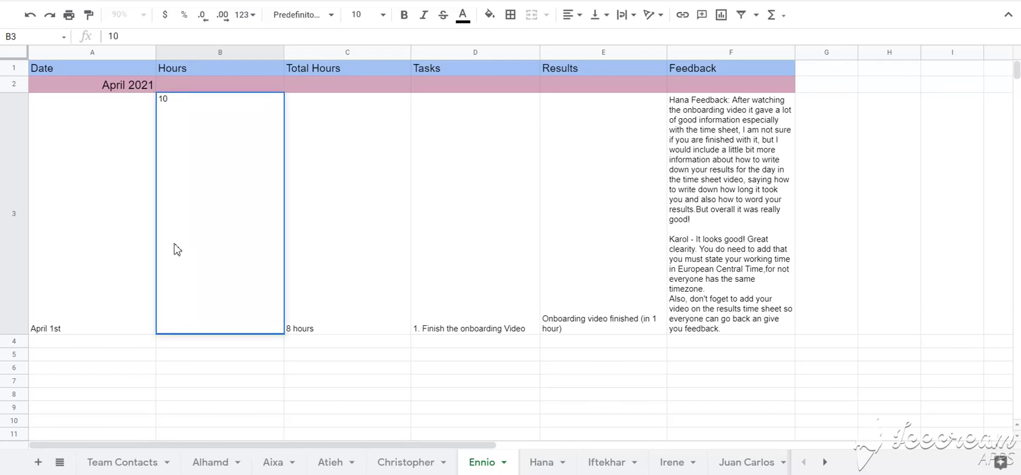
pyautogui.write('00 - 18:00')
pyautogui.press('Return')
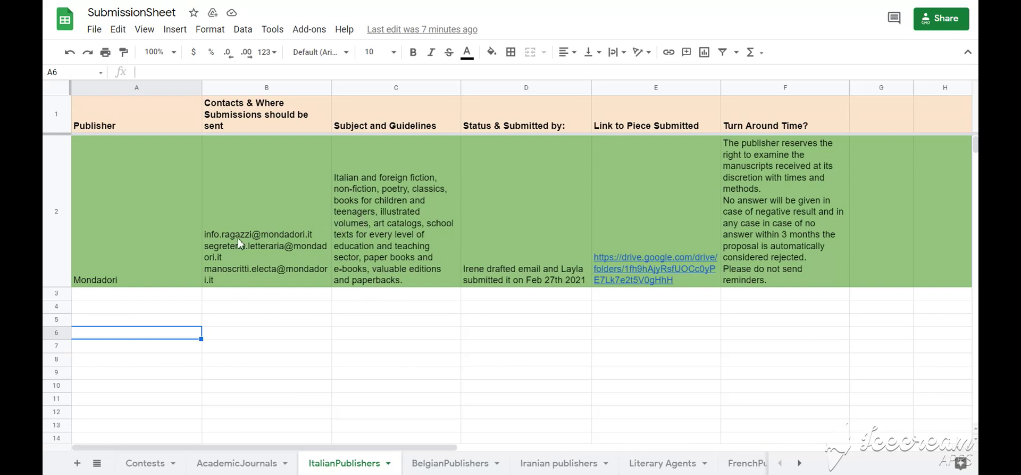
# Step: Try freezing 1 column in the ItalianPublishers sheet of SubmissionSheet, and undo the freeze
pyautogui.click(142, 250)
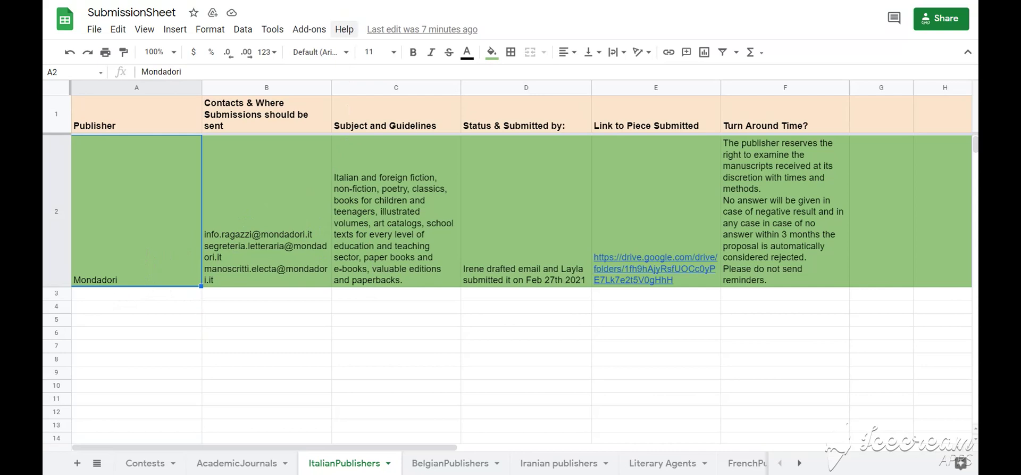
pyautogui.click(345, 32)
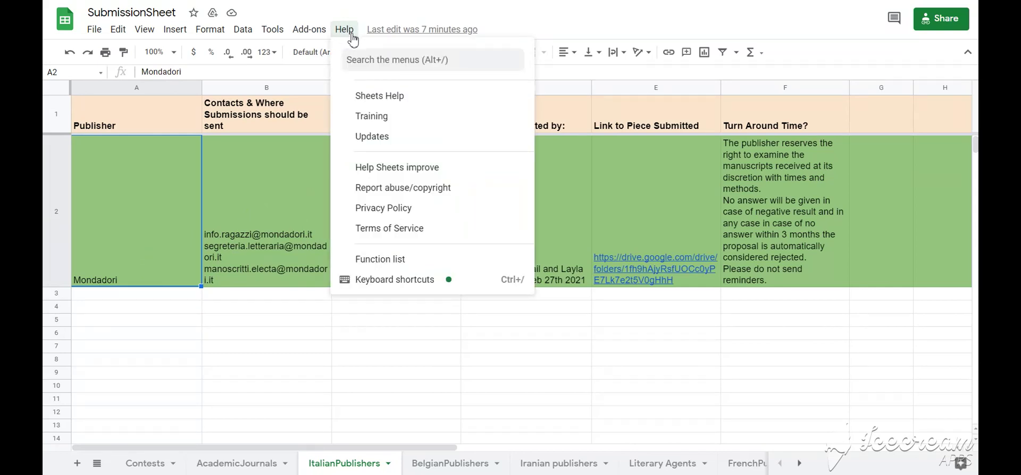
pyautogui.click(362, 54)
pyautogui.write('freeze')
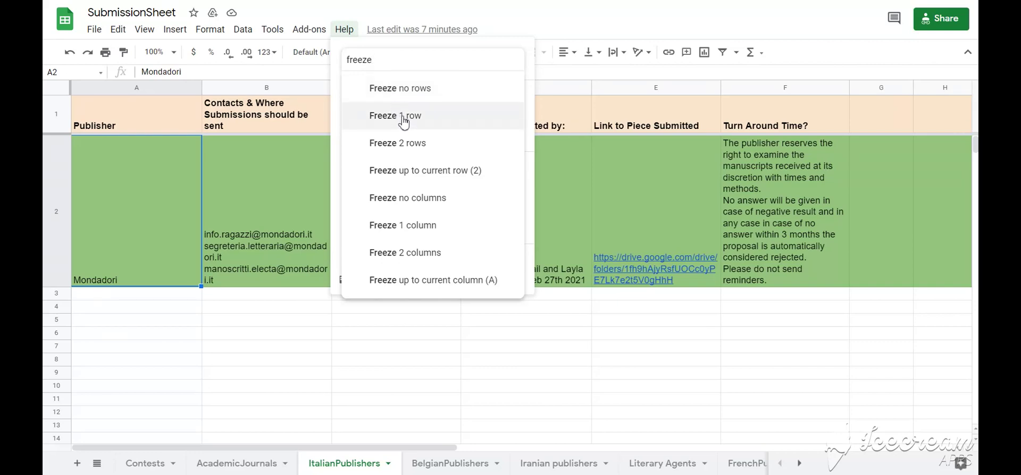
pyautogui.click(415, 226)
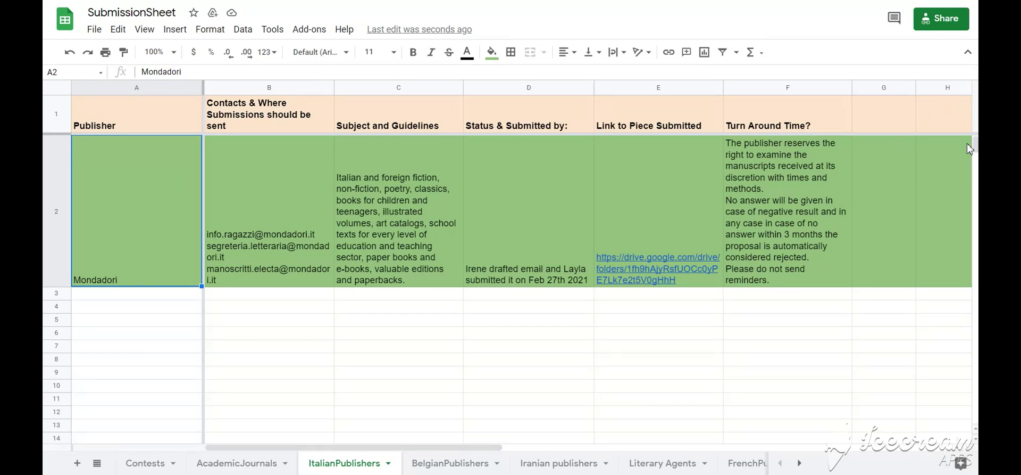
pyautogui.moveTo(975, 143)
pyautogui.mouseDown()
pyautogui.moveTo(975, 173)
pyautogui.moveTo(975, 144)
pyautogui.mouseUp()
pyautogui.hotkey('ctrl', 'z')
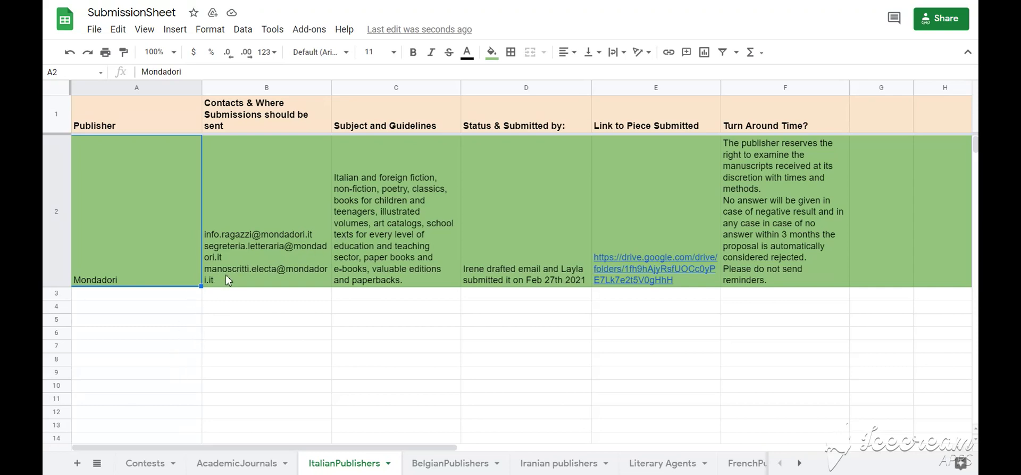
# Step: Find the text wrapping command and apply Wrap text to the Mondadori cell in the Publisher column
pyautogui.click(204, 270)
pyautogui.click(110, 220)
pyautogui.click(344, 30)
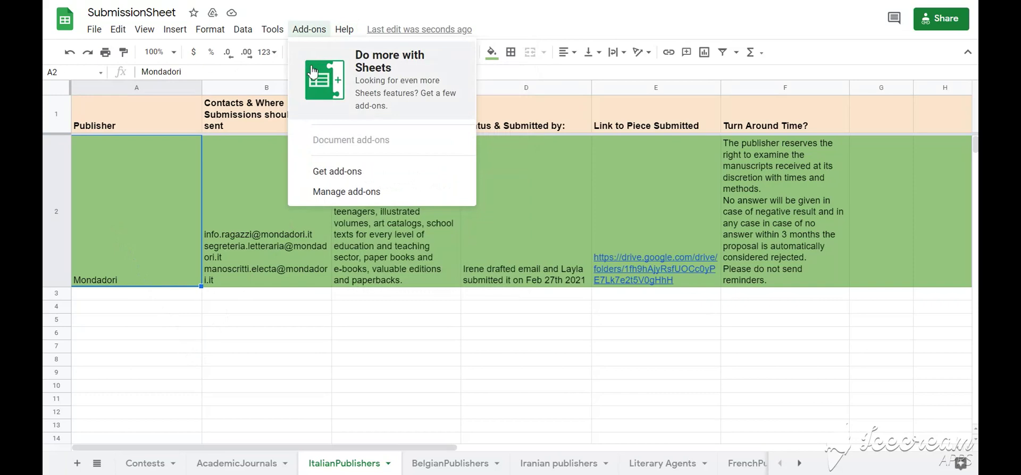
pyautogui.click(358, 49)
pyautogui.write('w')
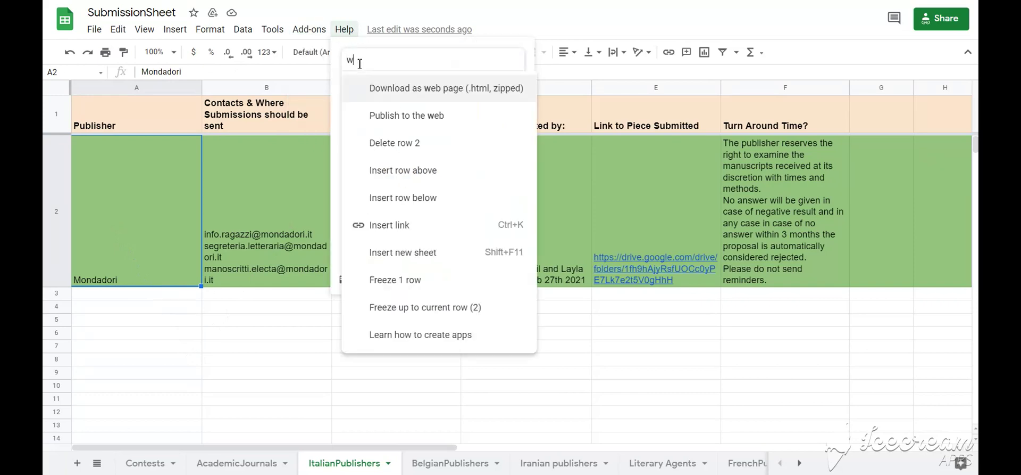
pyautogui.write('rap tex')
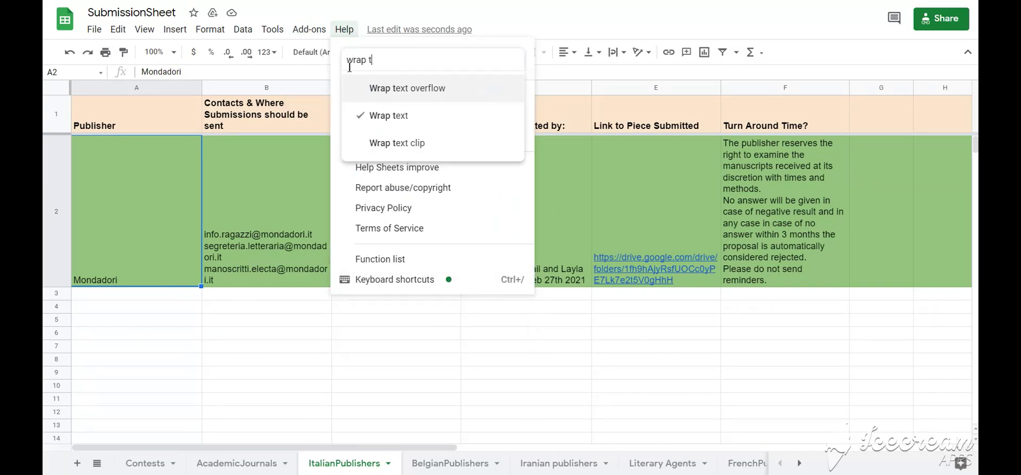
pyautogui.write('t')
pyautogui.click(398, 120)
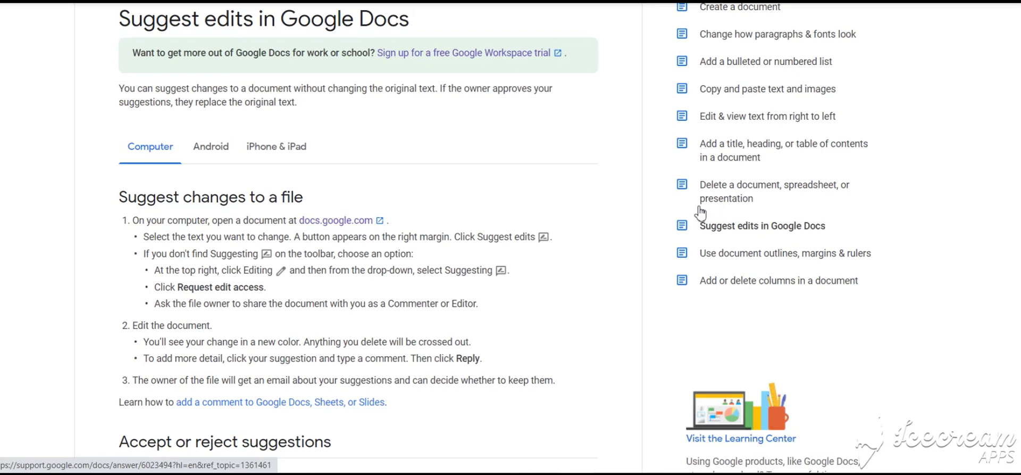
# Step: Open Chef Koochooloo's Bio document from the recent documents in Google Docs and switch it to suggesting mode
pyautogui.click(343, 221)
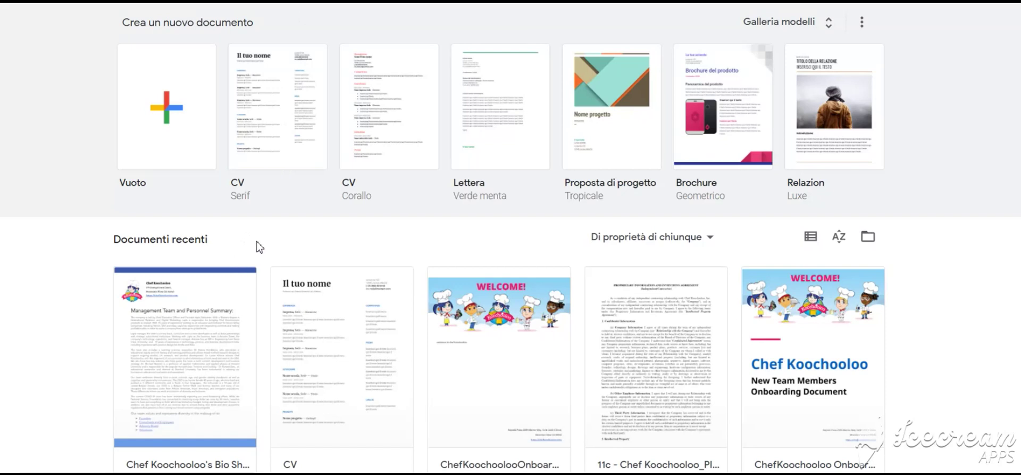
pyautogui.click(207, 320)
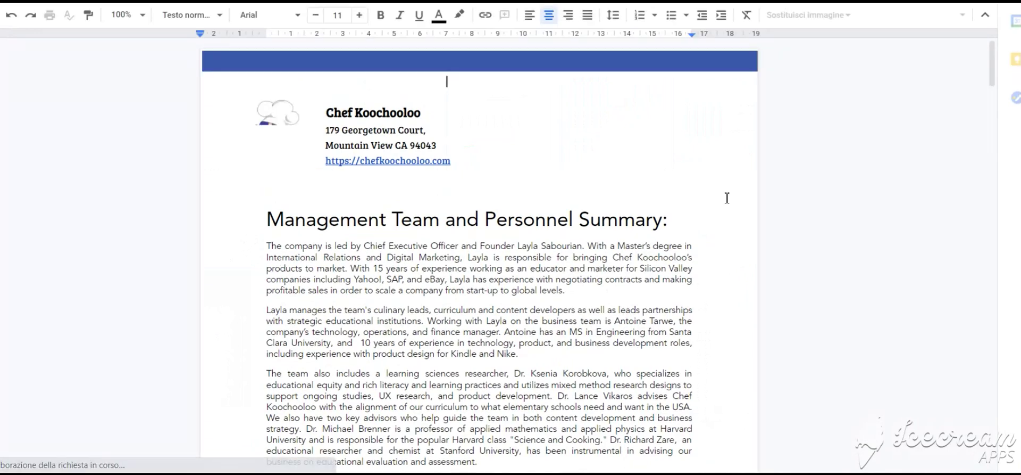
pyautogui.click(964, 25)
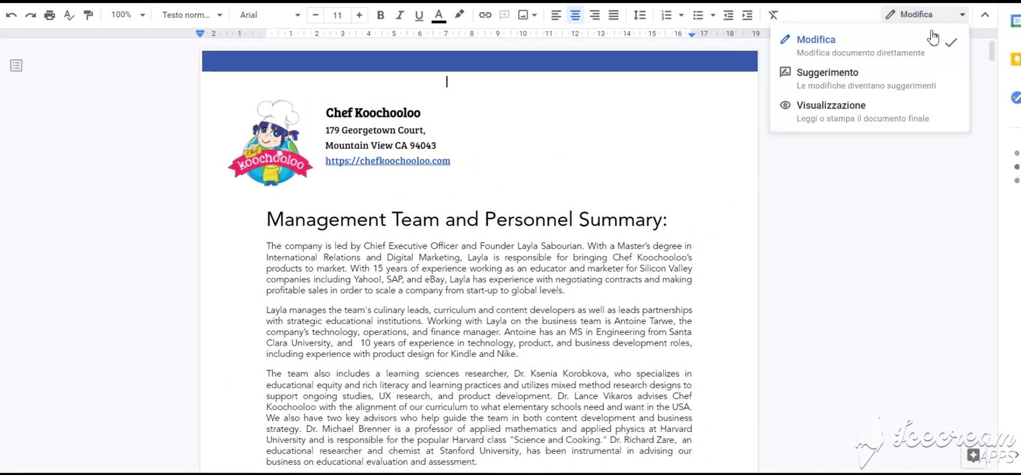
pyautogui.click(873, 80)
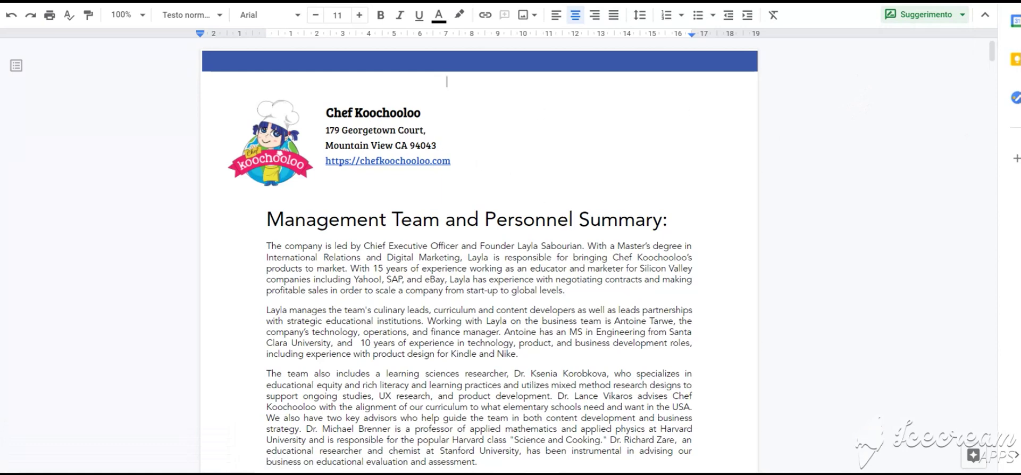
# Step: Suggest deleting "and Personnel" from the "Management Team and Personnel Summary:" heading
pyautogui.click(573, 220)
pyautogui.press('BackSpace')
pyautogui.press('BackSpace')
pyautogui.press('BackSpace')
pyautogui.press('BackSpace')
pyautogui.press('BackSpace')
pyautogui.press('BackSpace')
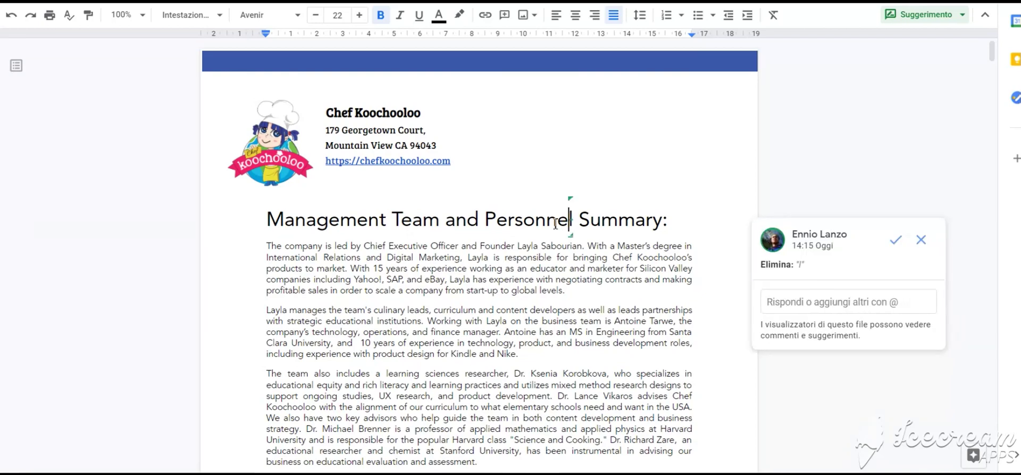
pyautogui.press('BackSpace')
pyautogui.press('BackSpace')
pyautogui.press('BackSpace')
pyautogui.press('BackSpace')
pyautogui.press('BackSpace')
pyautogui.press('BackSpace')
pyautogui.press('BackSpace')
pyautogui.press('BackSpace')
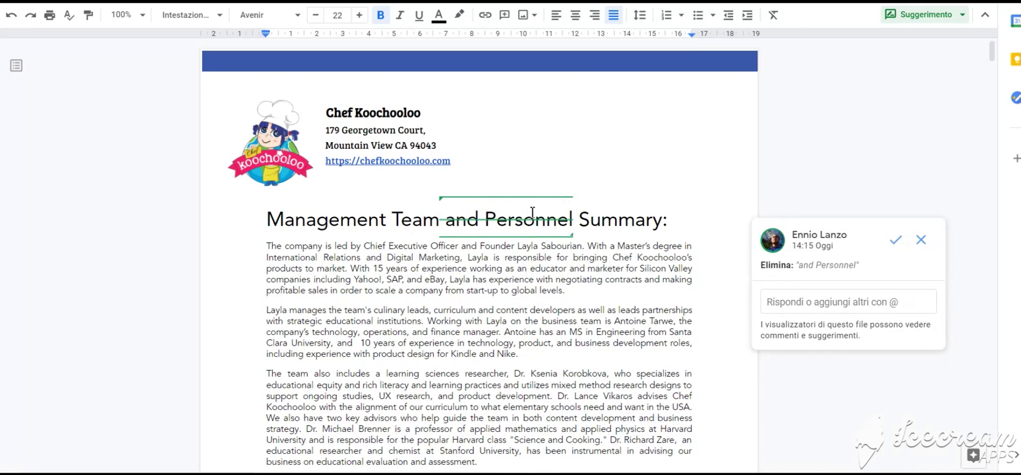
# Step: Write "change" as a reply on the suggestion that deletes "and Personnel" from the heading
pyautogui.click(799, 302)
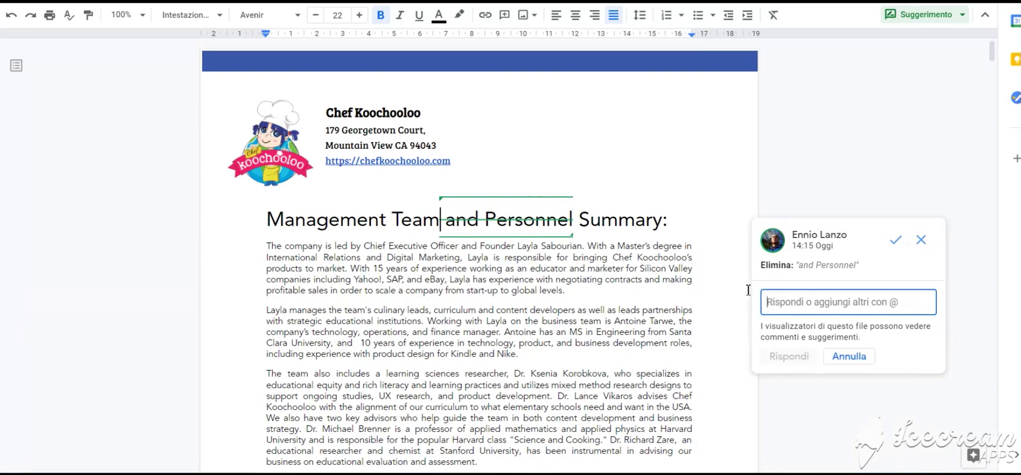
pyautogui.write('c')
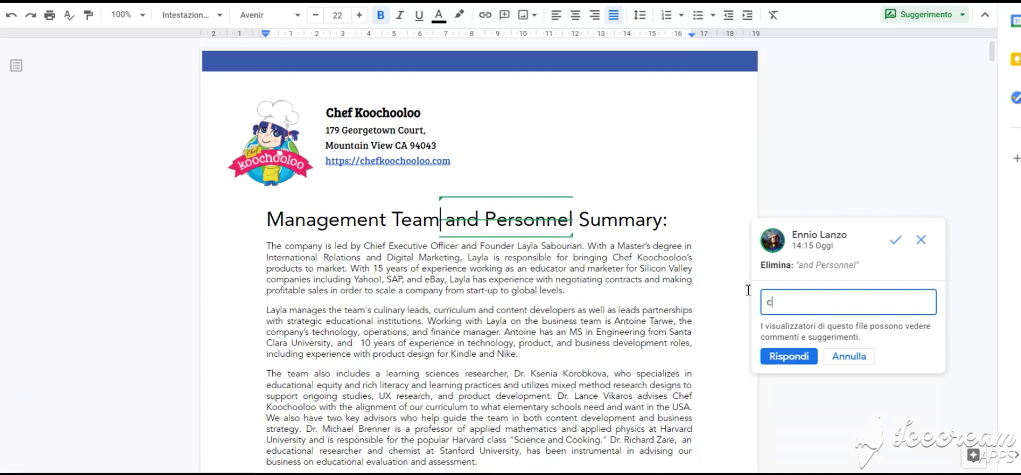
pyautogui.write('hange')
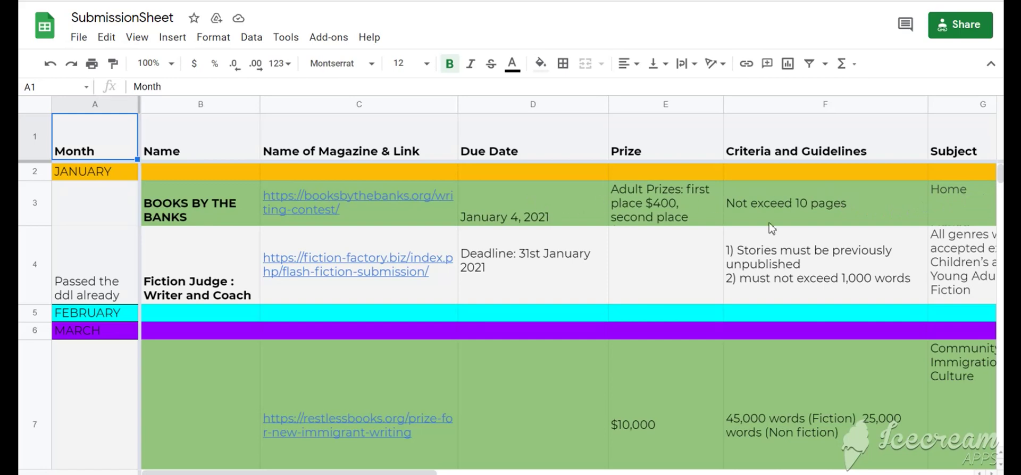
pyautogui.scroll(-3, 1000, 176)
pyautogui.scroll(-2, 988, 208)
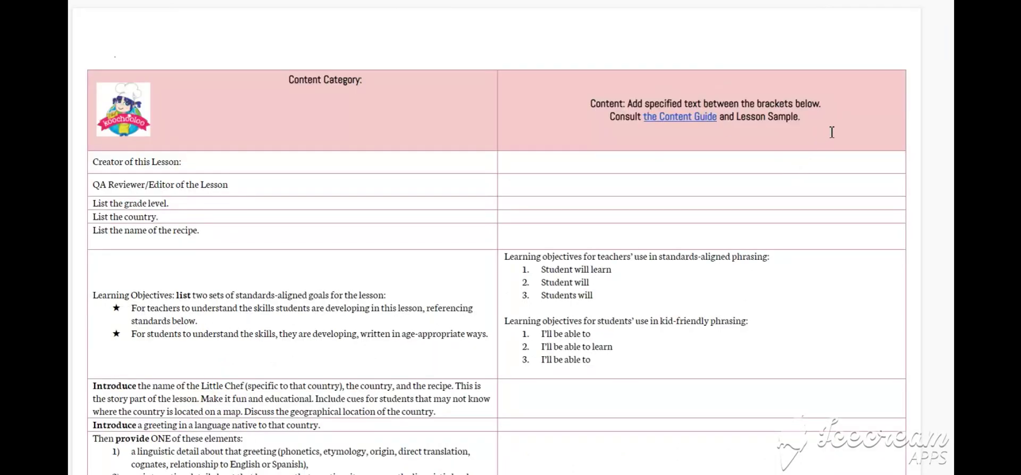
# Step: Examine the lesson template's content categories, from the creator and learning objectives rows through the ingredients and fun fact instructions
pyautogui.scroll(-3, 497, 237)
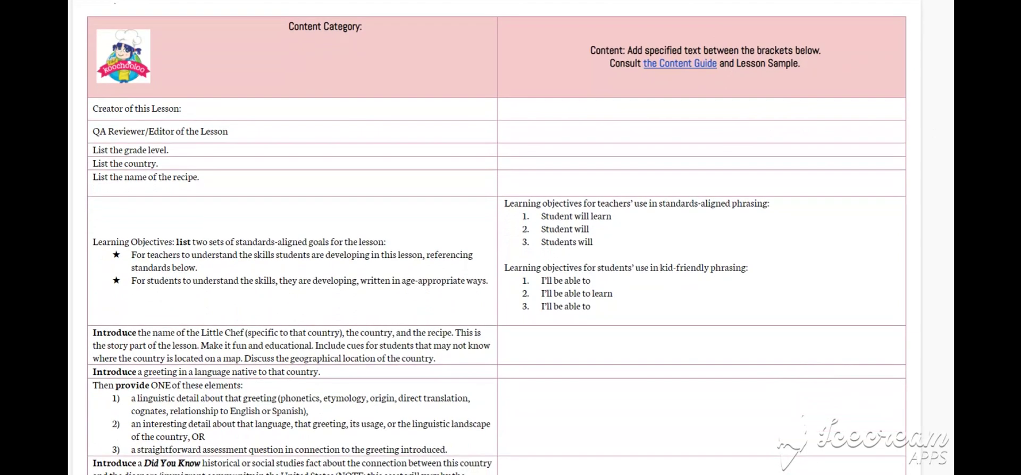
pyautogui.scroll(-2, 497, 238)
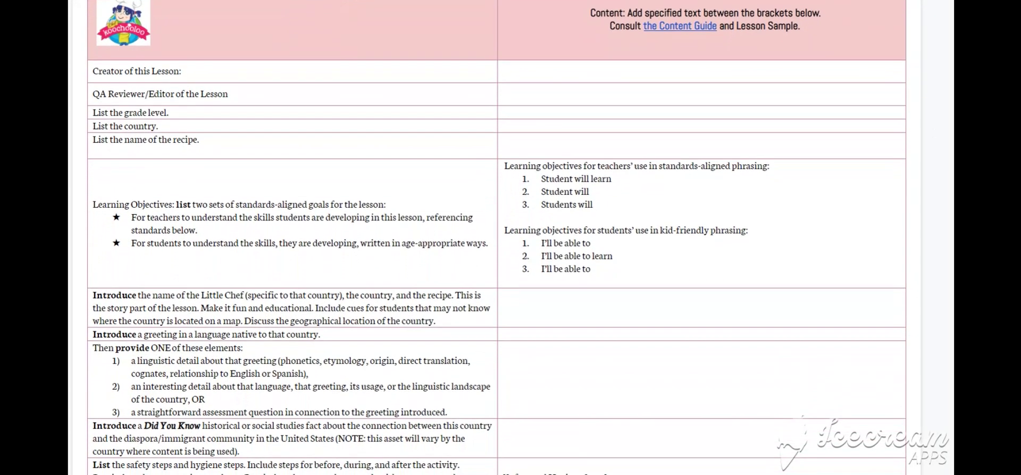
pyautogui.scroll(-3, 497, 237)
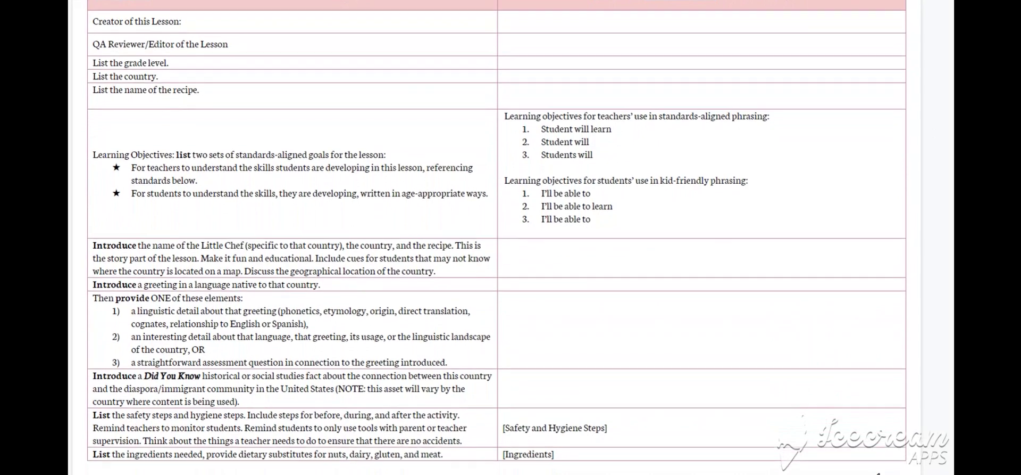
pyautogui.scroll(-4, 497, 237)
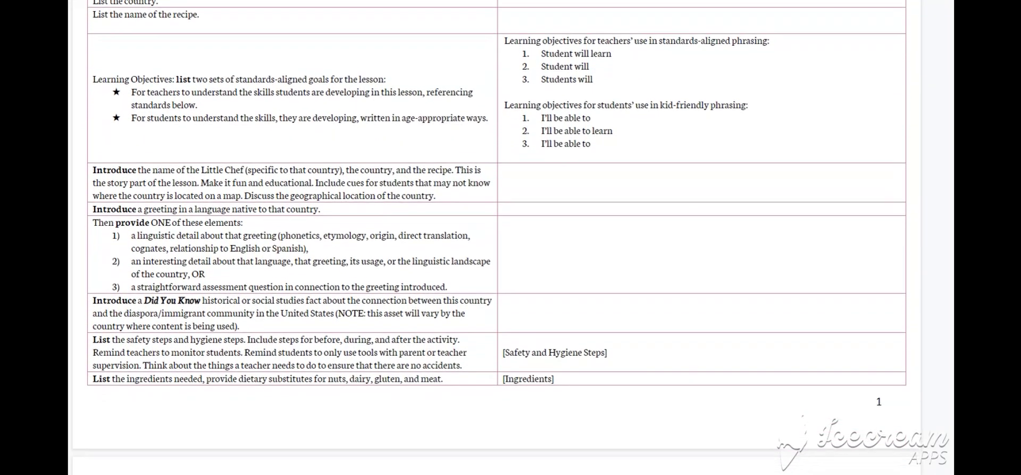
pyautogui.scroll(-20, 497, 238)
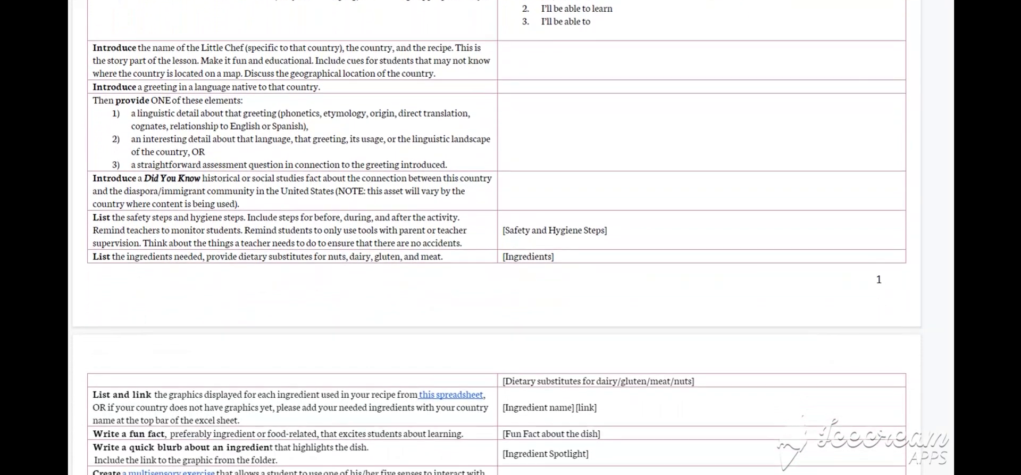